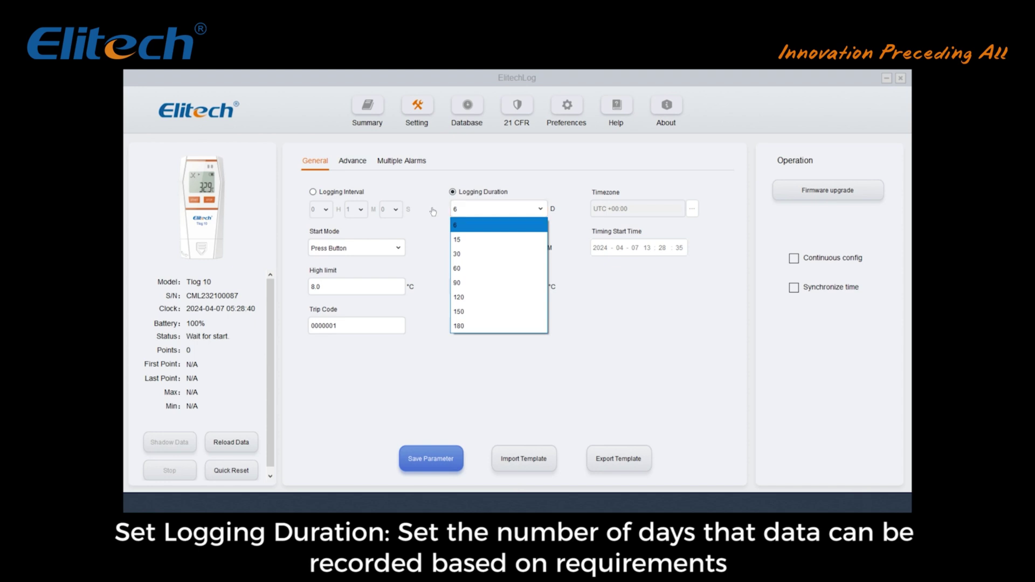
Base the recording on Logging Interval instead of Logging Duration, and view the available device time zones without changing the zone.
click(437, 215)
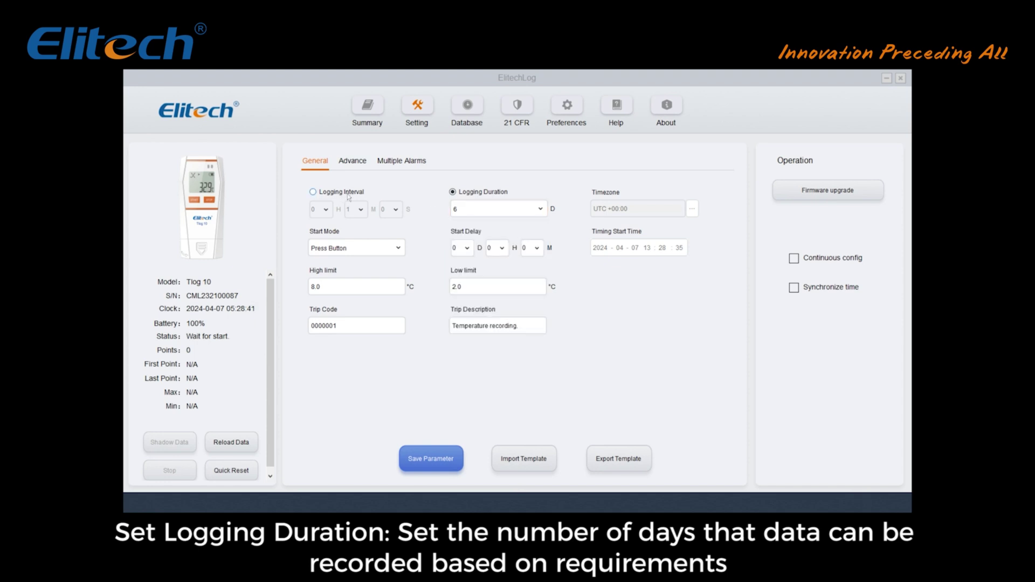
click(311, 193)
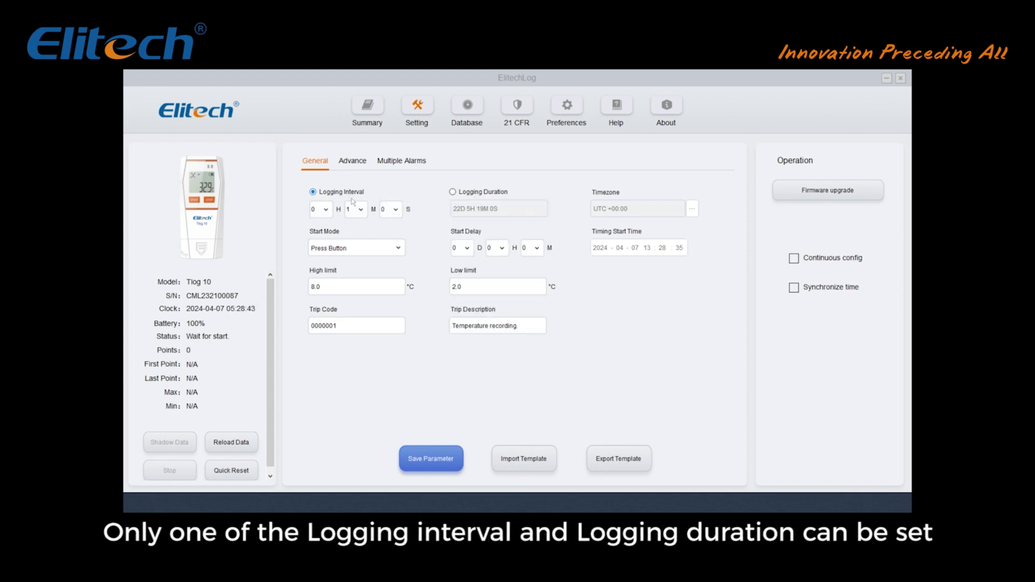
click(692, 209)
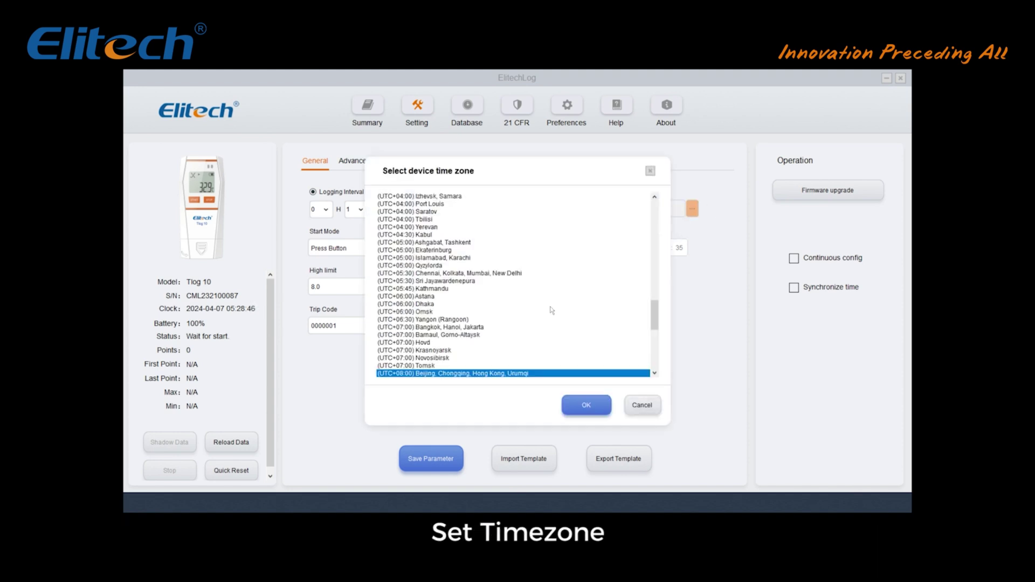
click(641, 406)
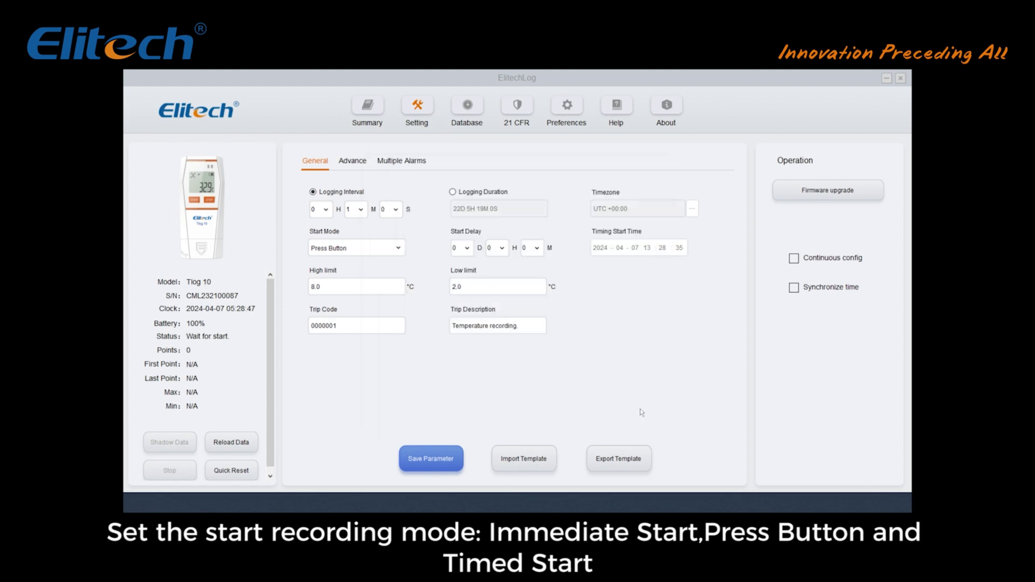
Try Immediate Start as the start mode, and return to Press Button to view the start delay minute choices.
click(370, 249)
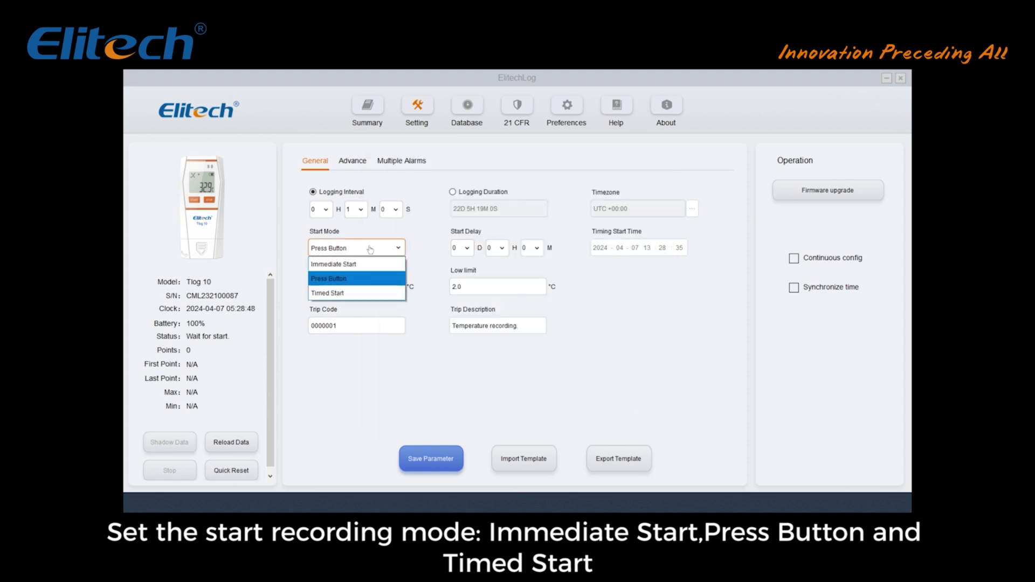
click(339, 267)
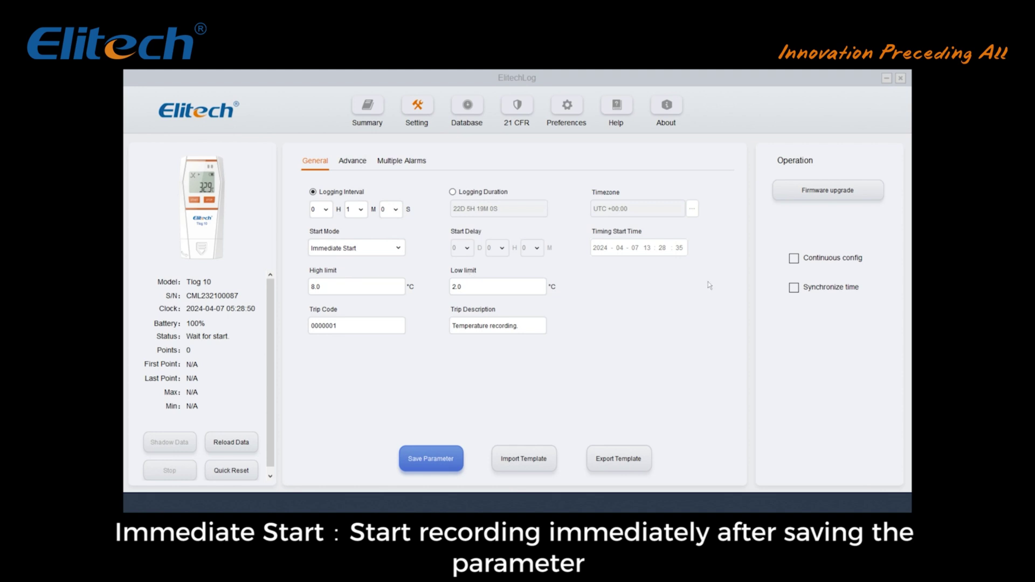
click(380, 249)
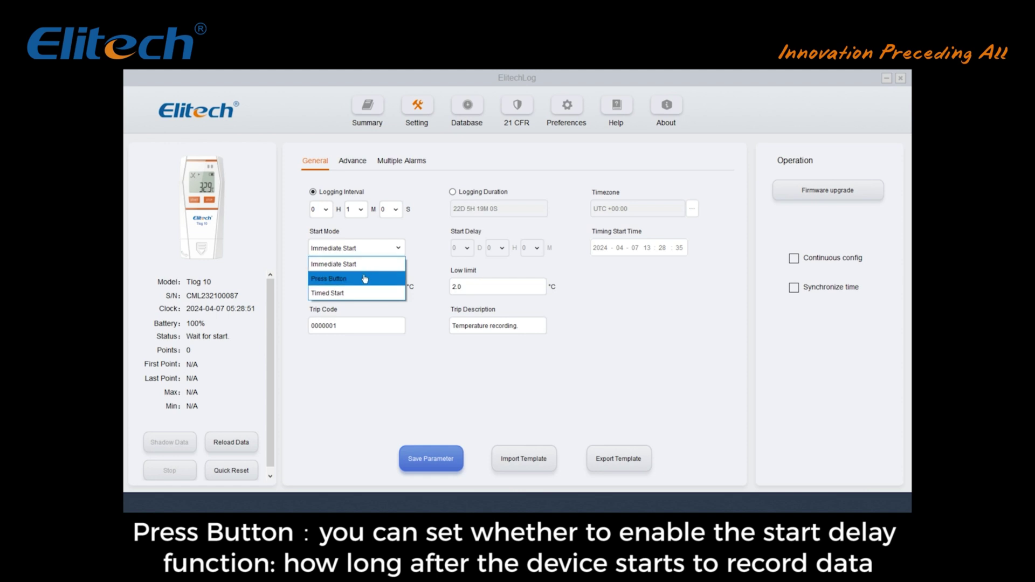
click(365, 279)
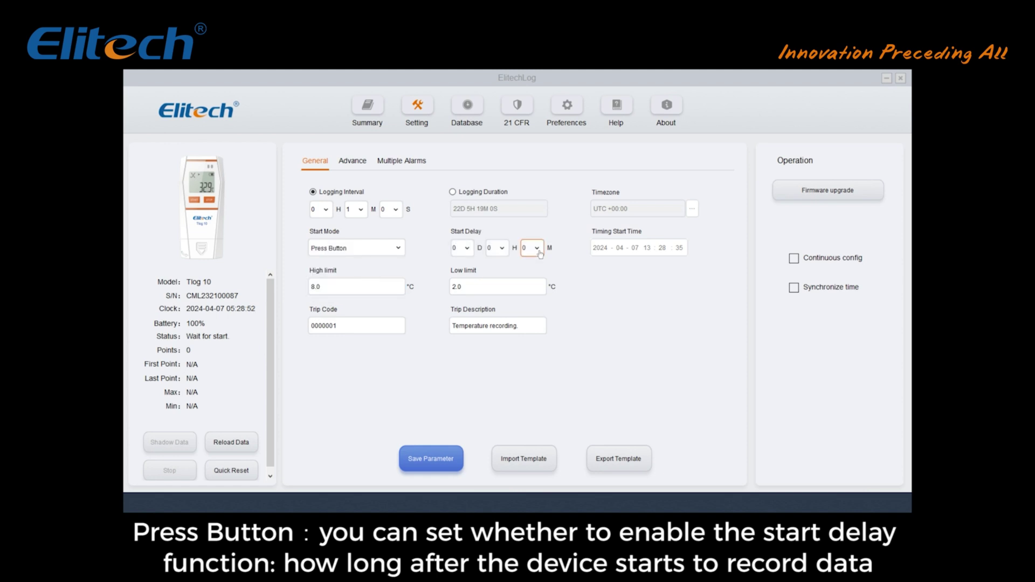
click(537, 249)
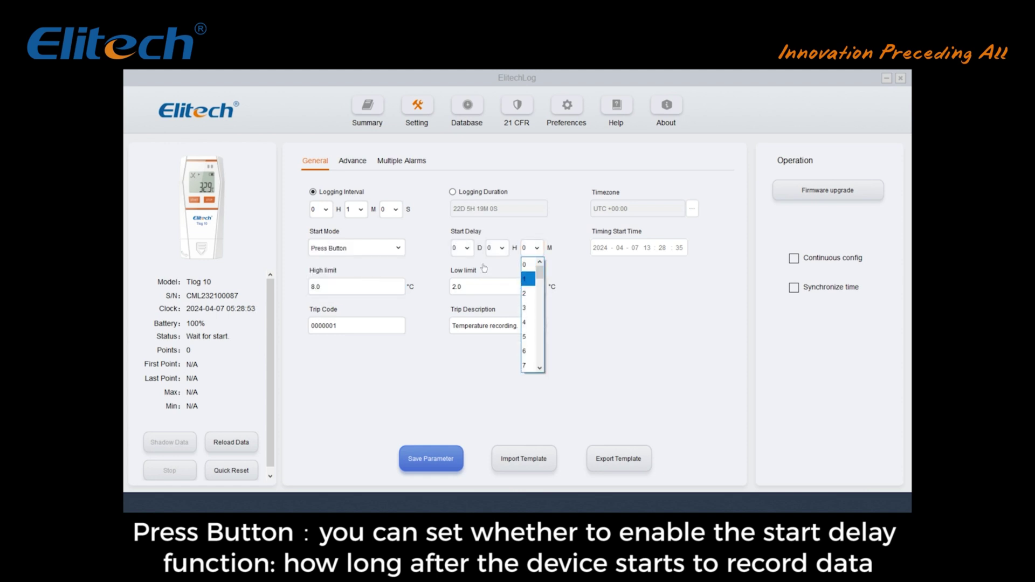
click(375, 262)
Try Timed Start as the start mode, and set the mode back to Press Button.
click(376, 250)
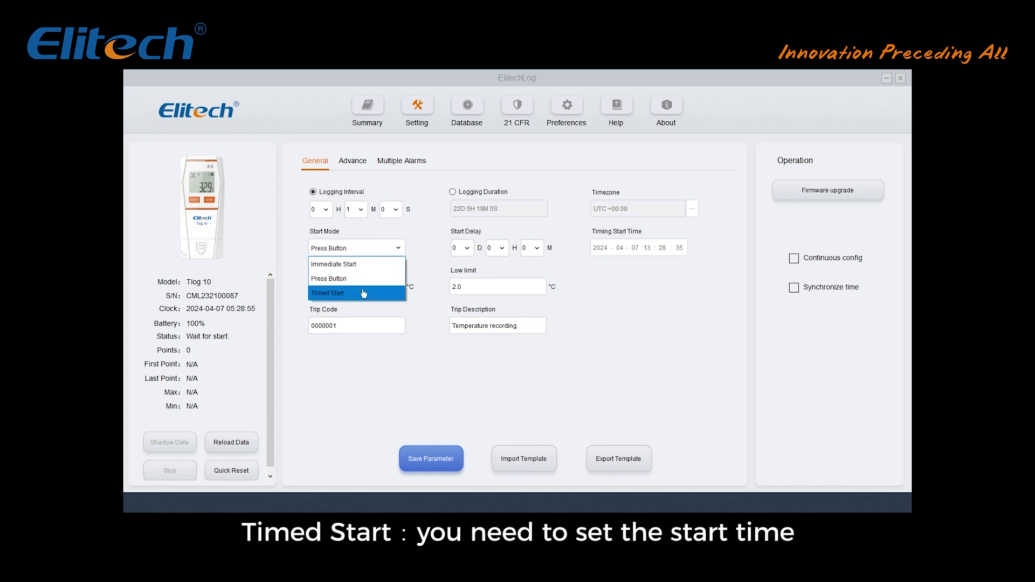
click(364, 294)
click(377, 249)
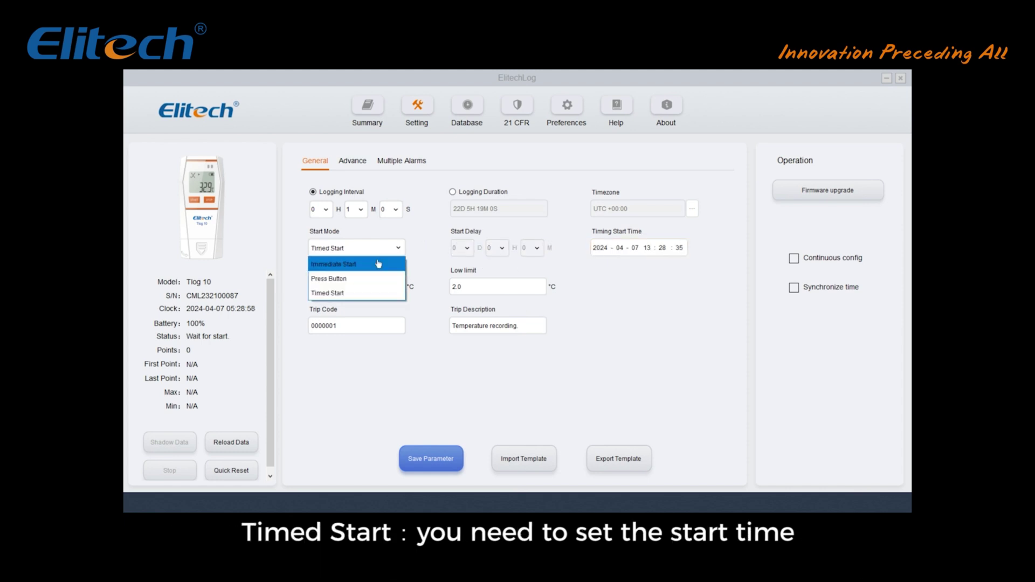
click(366, 279)
Review the high limit, trip code and trip description entries in the general settings.
click(372, 287)
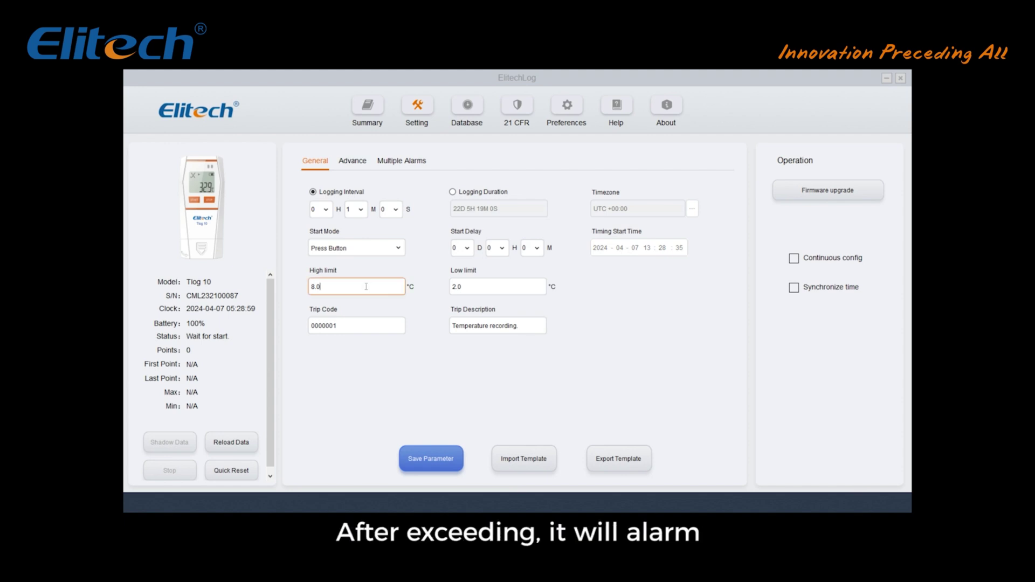
click(377, 327)
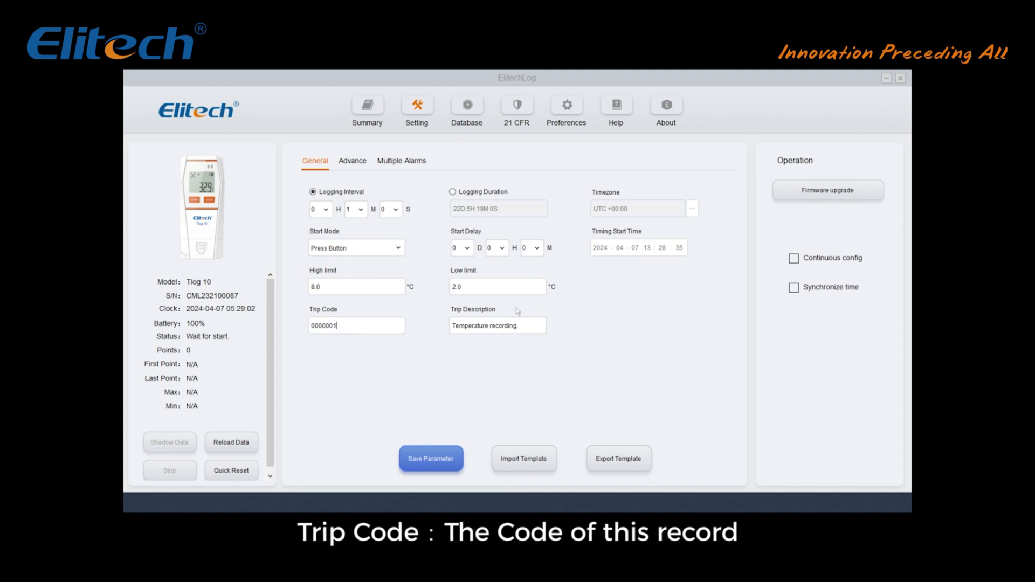
click(525, 325)
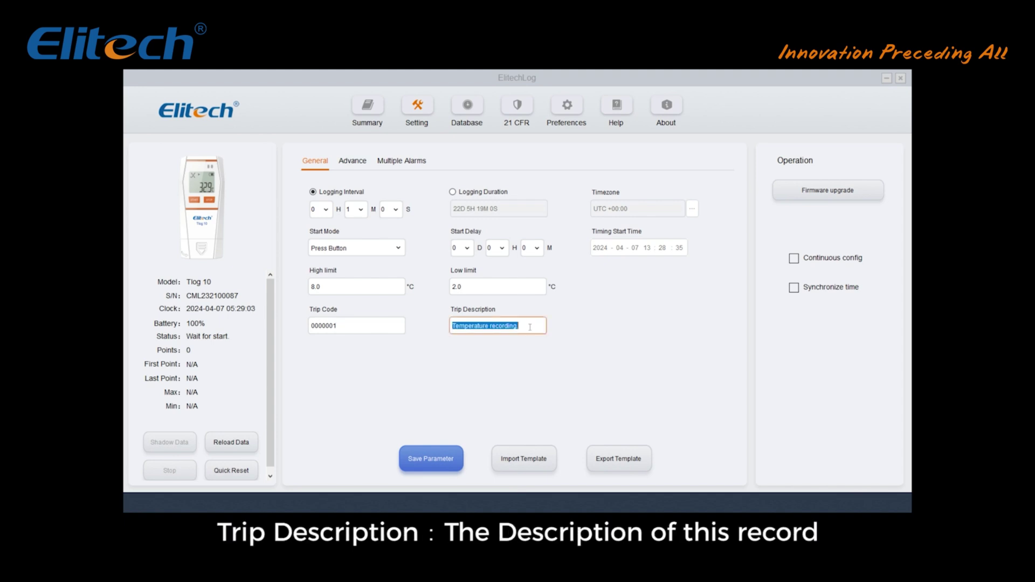
click(525, 324)
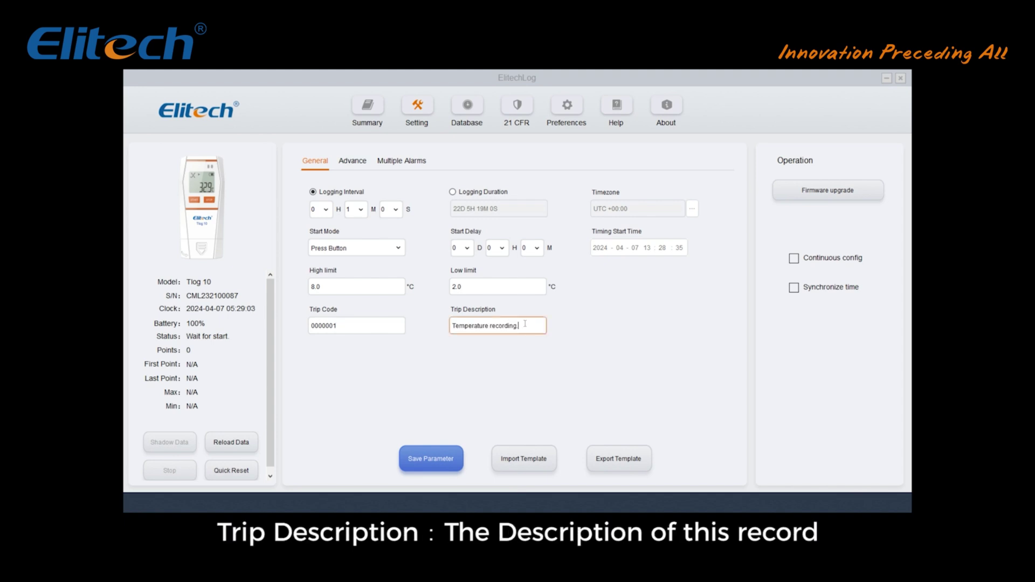
Check the temperature unit choices in the advanced settings, keeping °C.
click(353, 164)
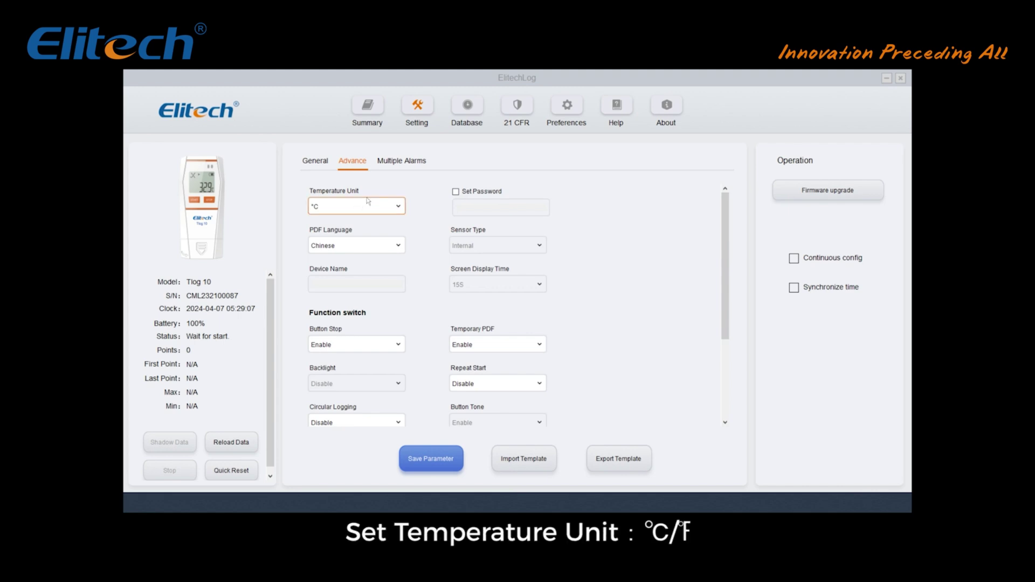
click(366, 207)
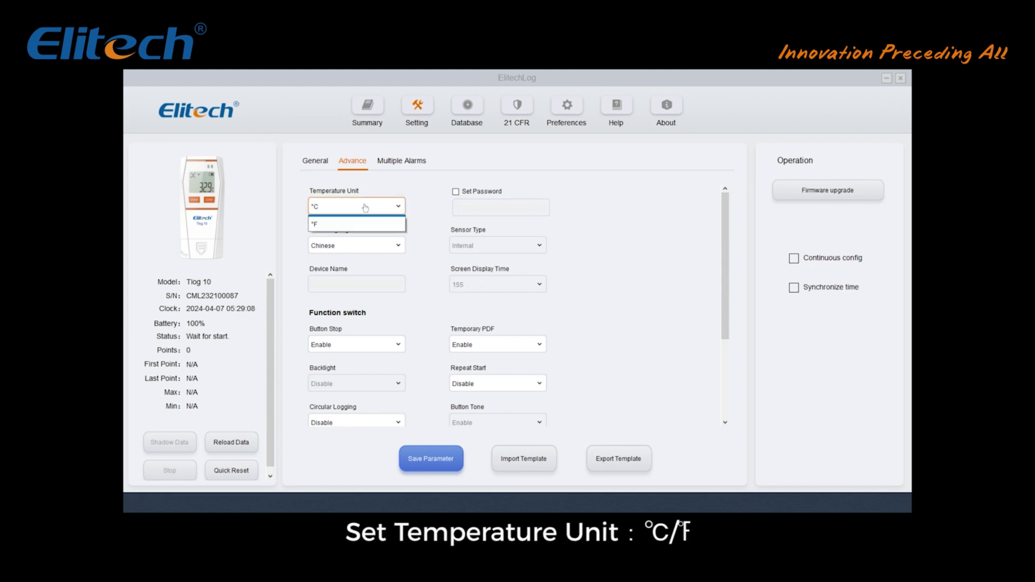
click(366, 207)
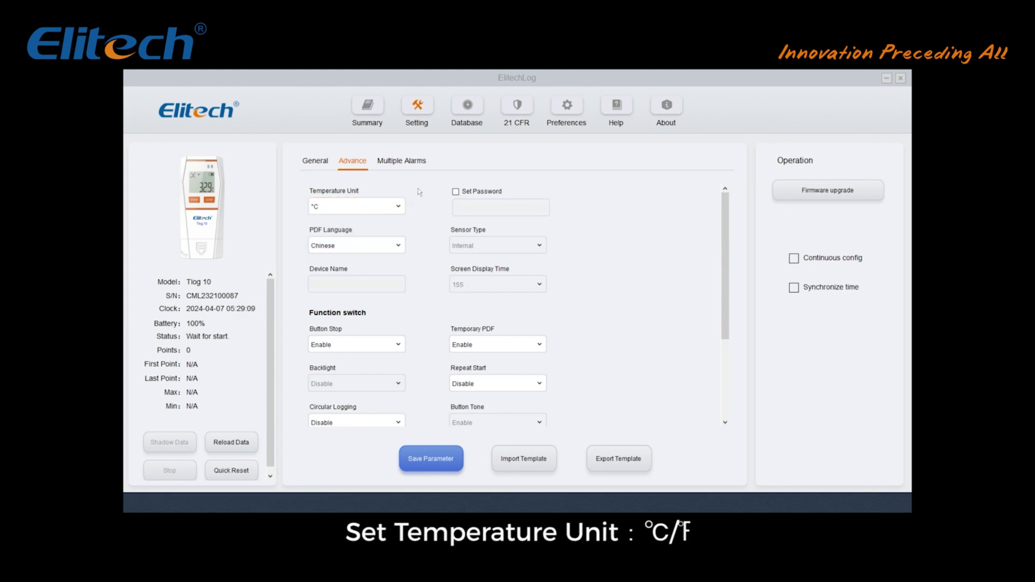
Enable Set Password for the device and enter the device password.
click(457, 192)
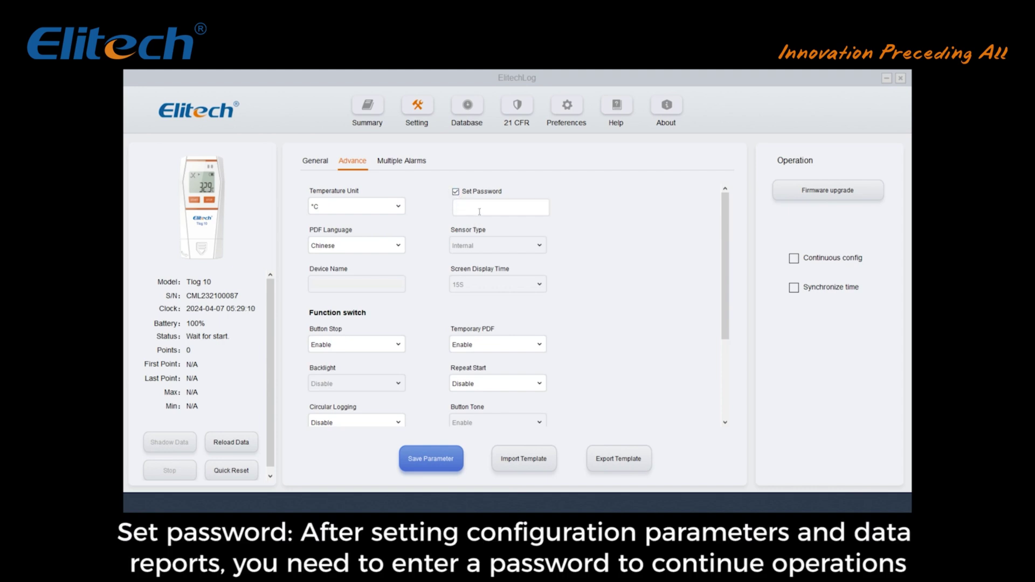
click(479, 212)
Set the PDF report language to English.
click(396, 246)
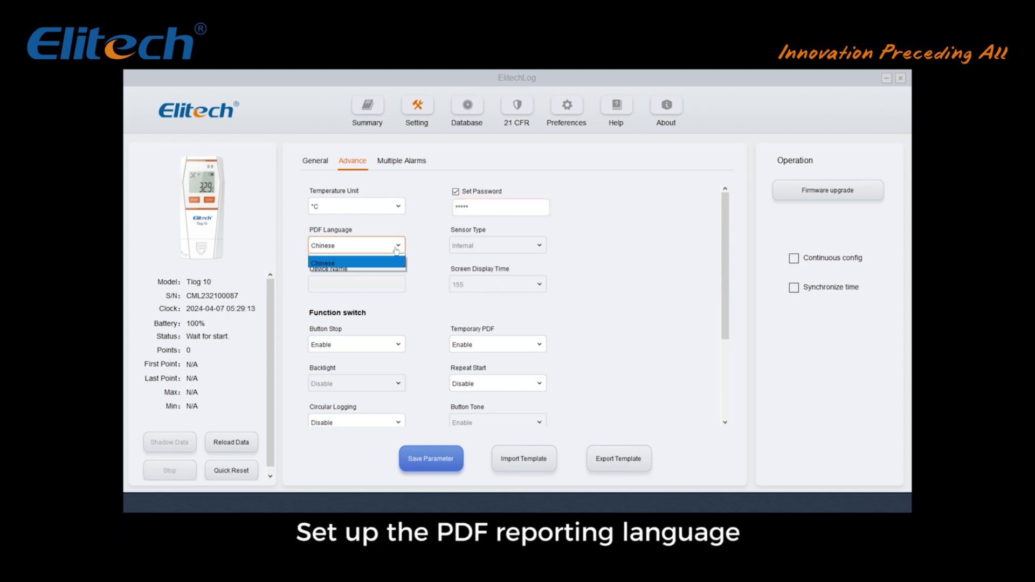
click(380, 262)
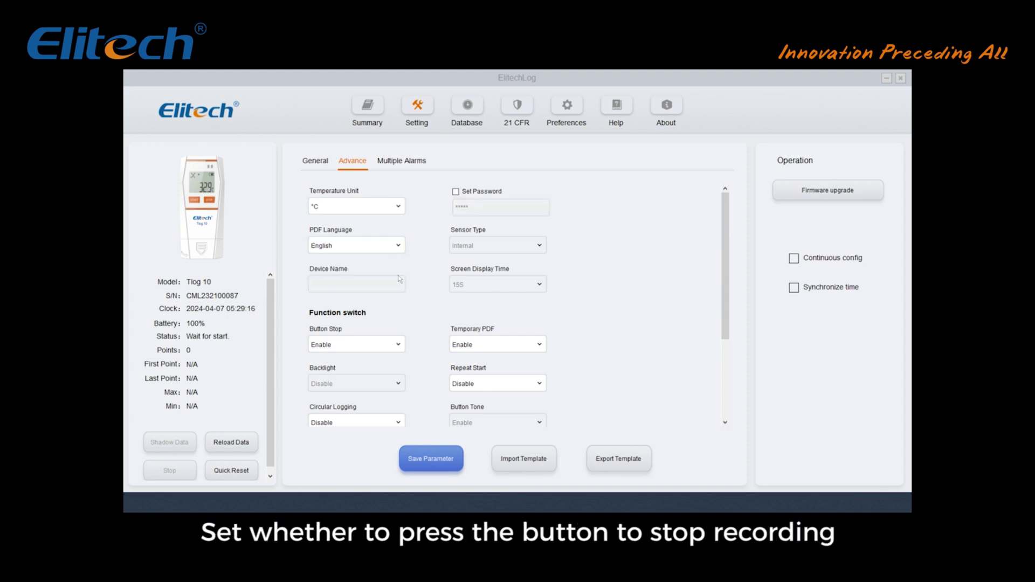
Review the Button Stop and Temporary PDF options among the function switches, leaving both set to Enable.
scroll(372, 339, down, 1)
click(372, 283)
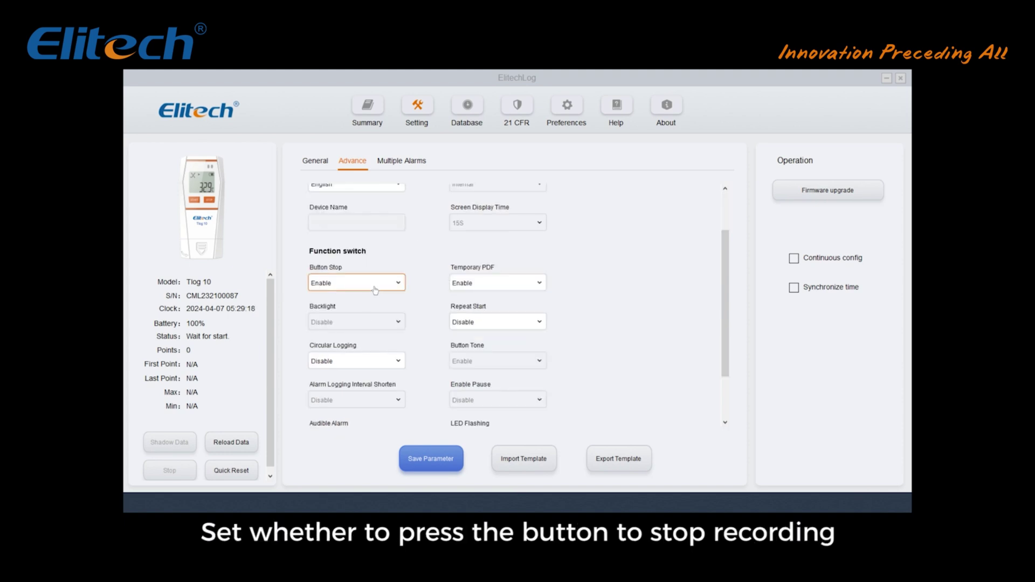
click(442, 286)
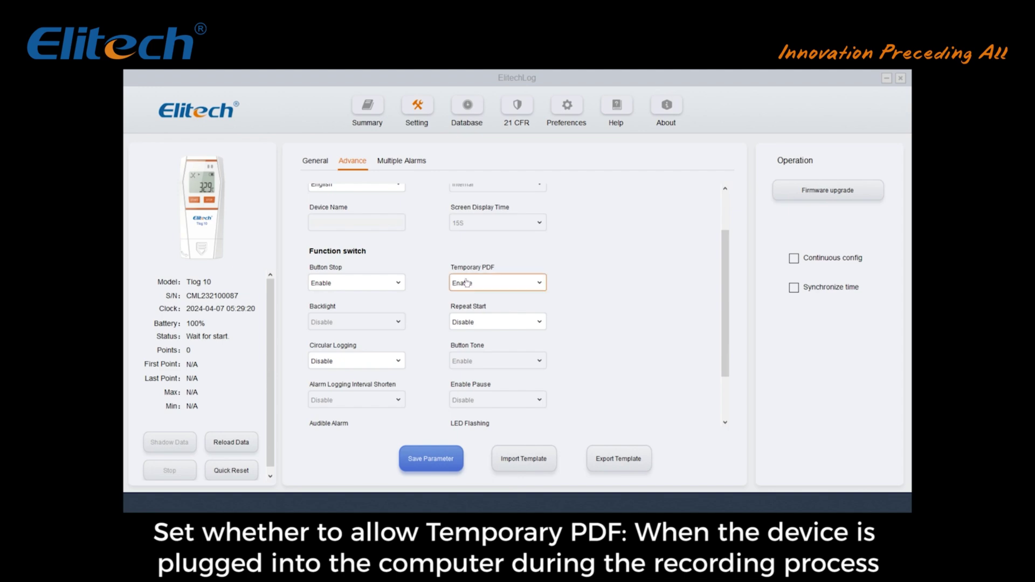
click(467, 283)
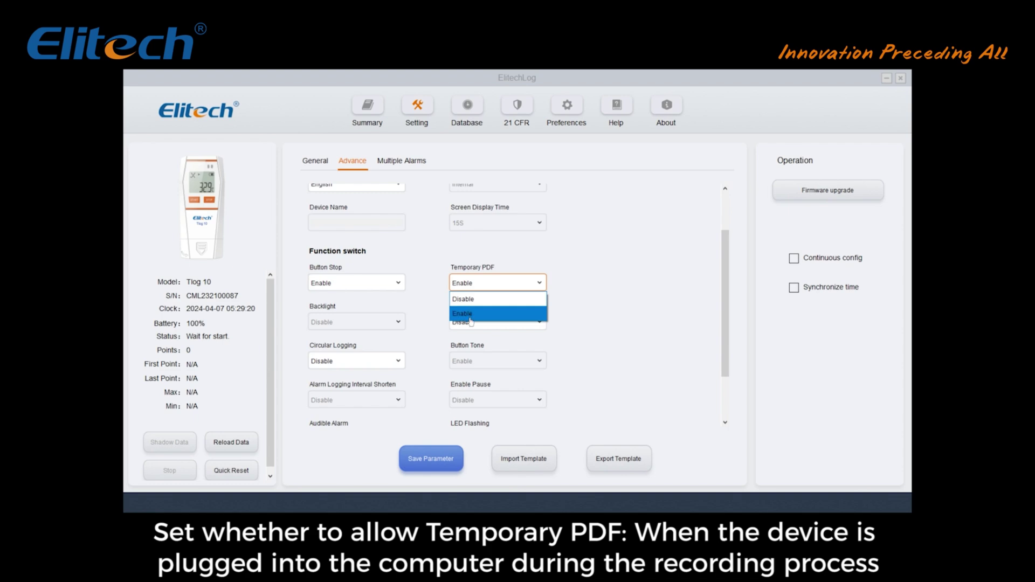
click(415, 313)
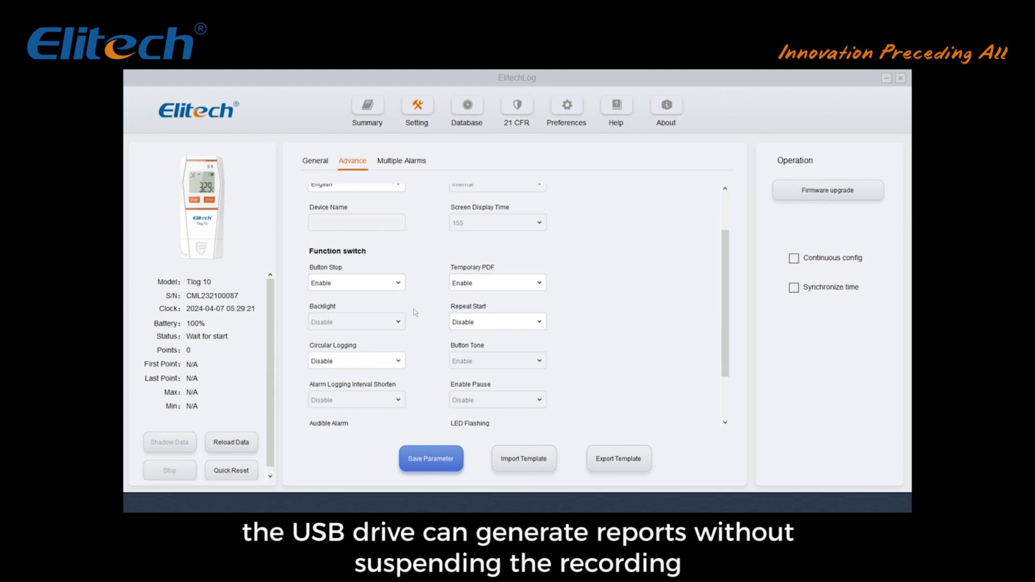
Review the Repeat Start, Circular Logging and LED Flashing options, leaving each set to Disable.
click(475, 324)
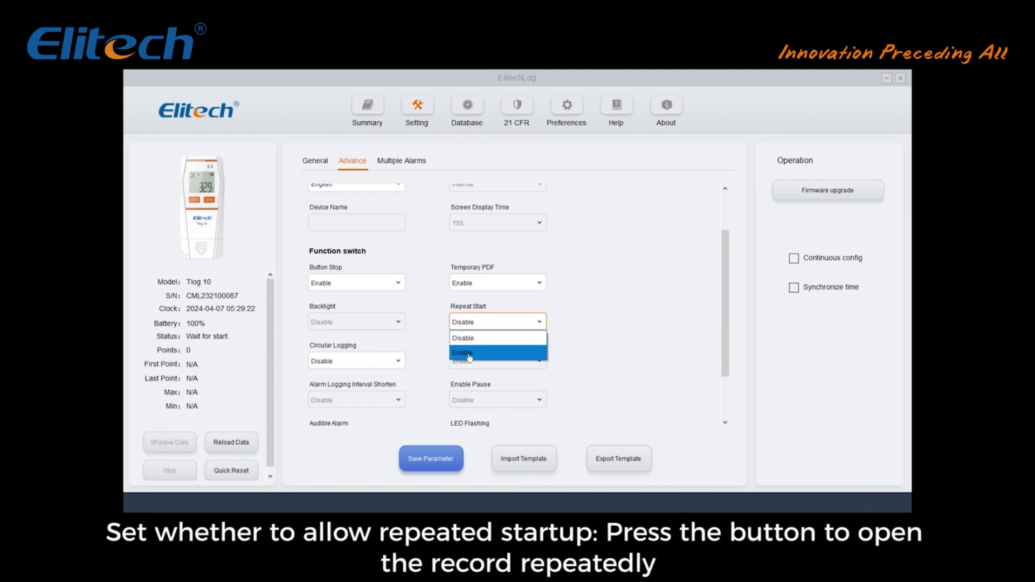
click(416, 326)
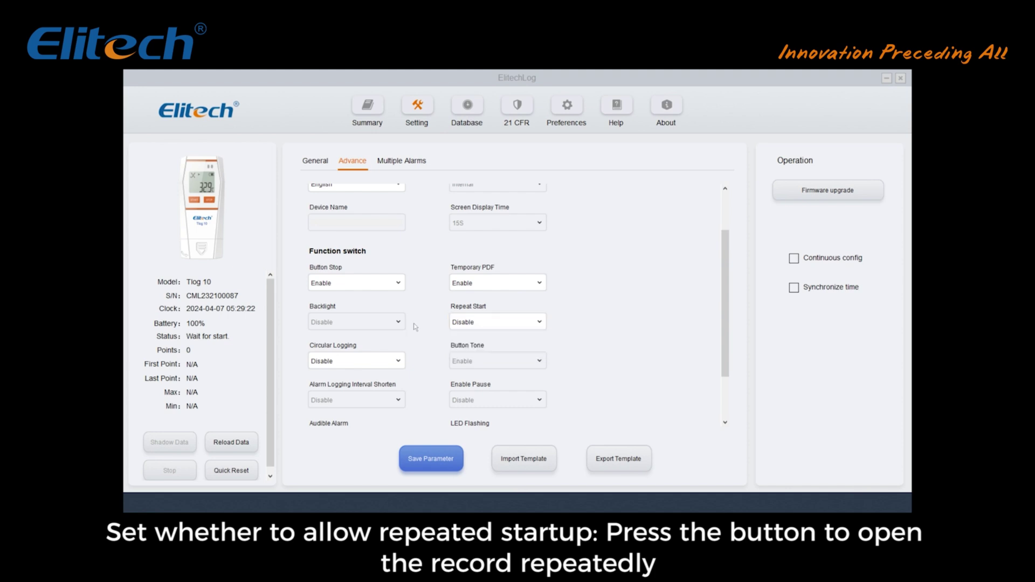
click(388, 362)
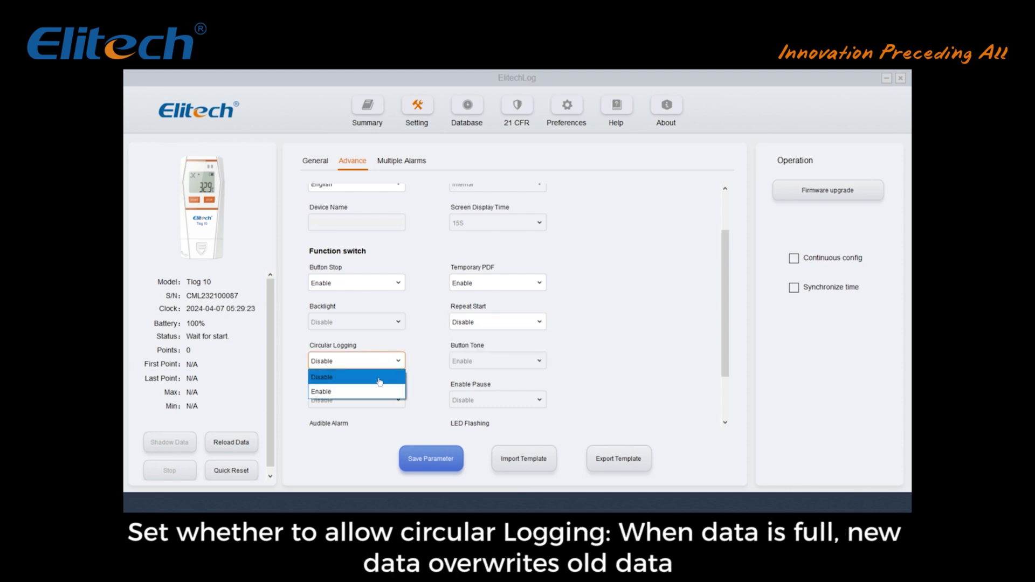
click(429, 337)
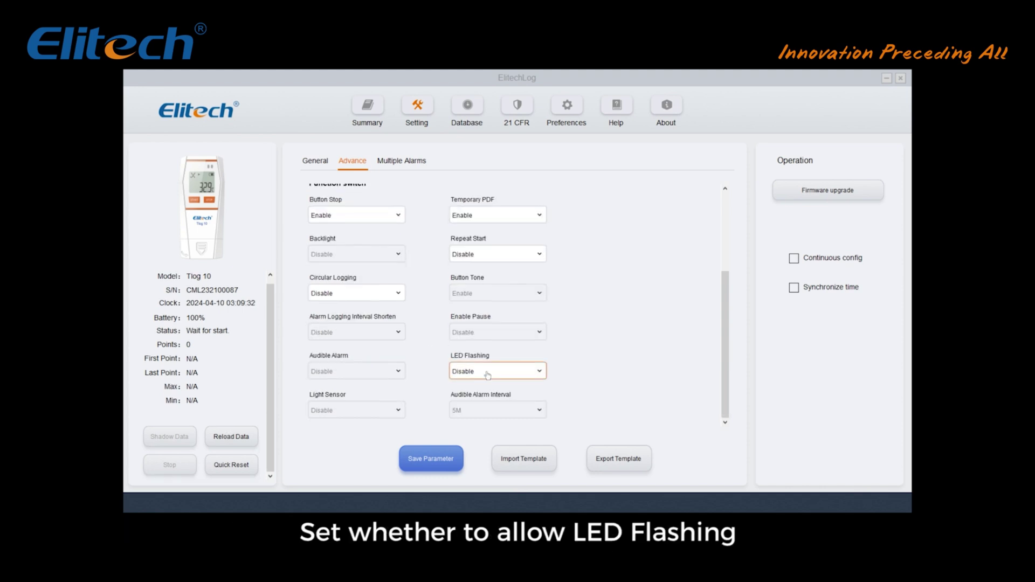
click(475, 371)
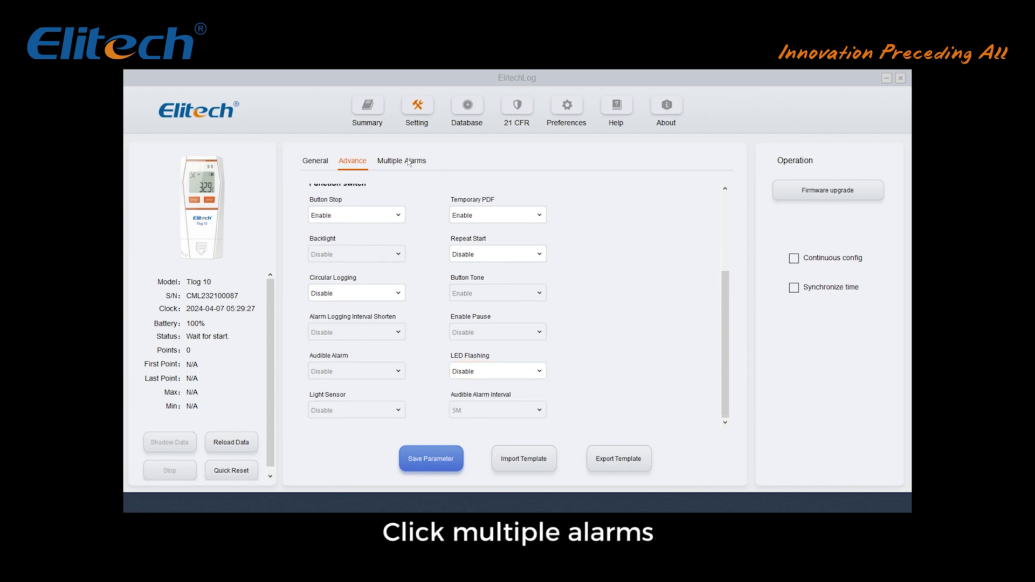
Enable the H3, H2 and L2 temperature alarms in the multiple alarms settings.
click(409, 163)
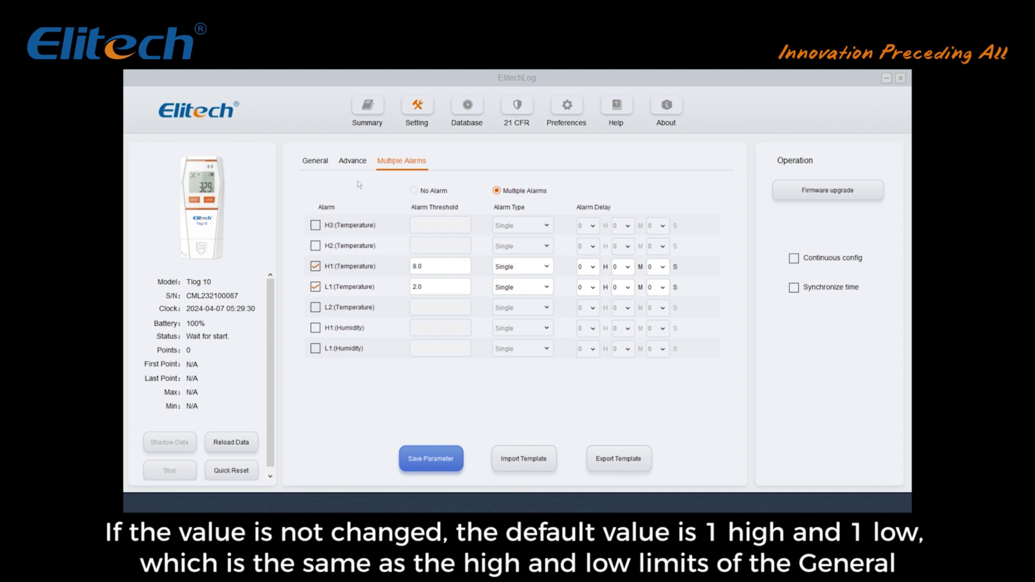
click(315, 226)
click(316, 246)
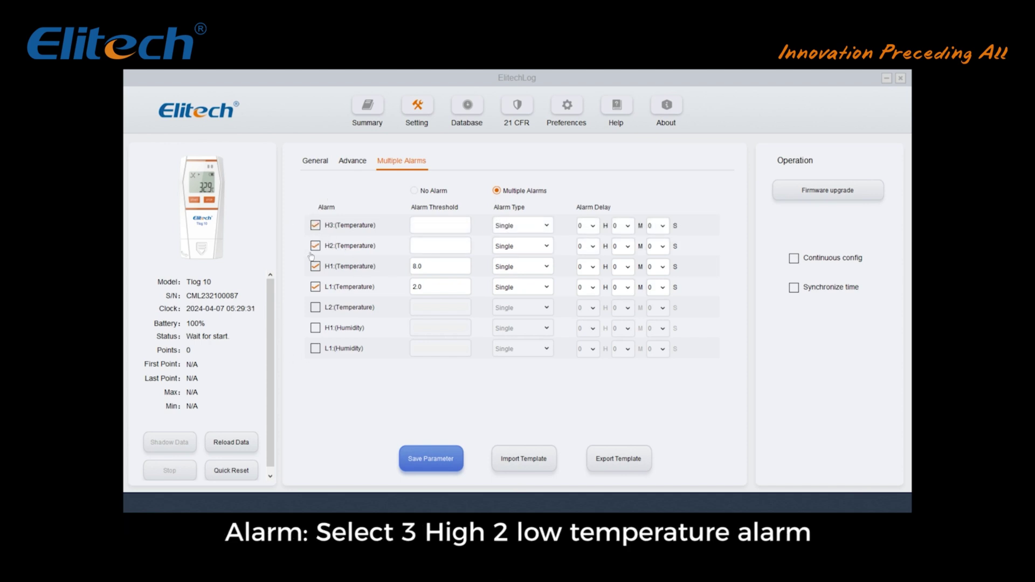
click(316, 308)
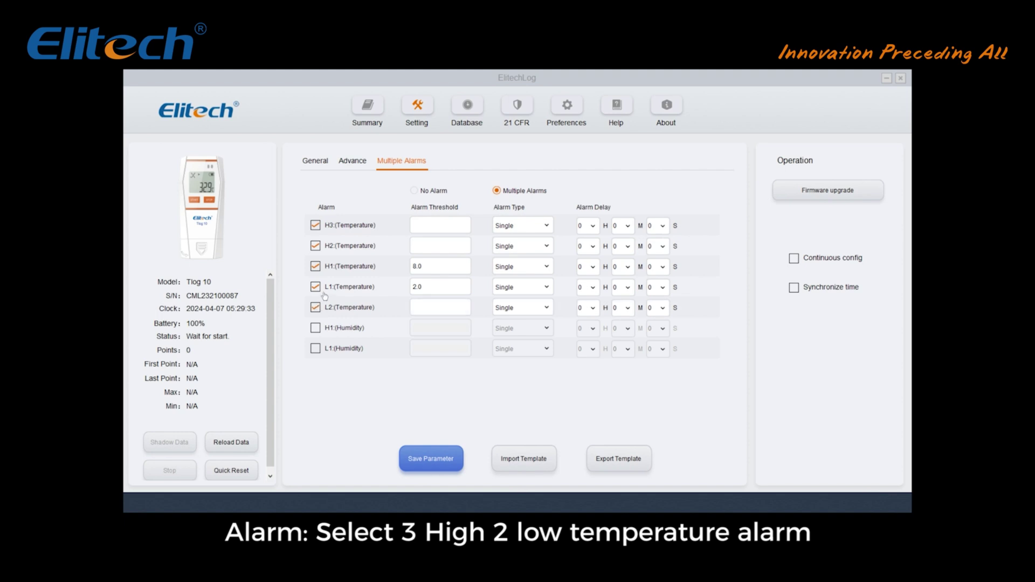
Disable the H3, H2 and L2 temperature alarms, and open the H1 temperature alarm threshold for editing.
click(317, 226)
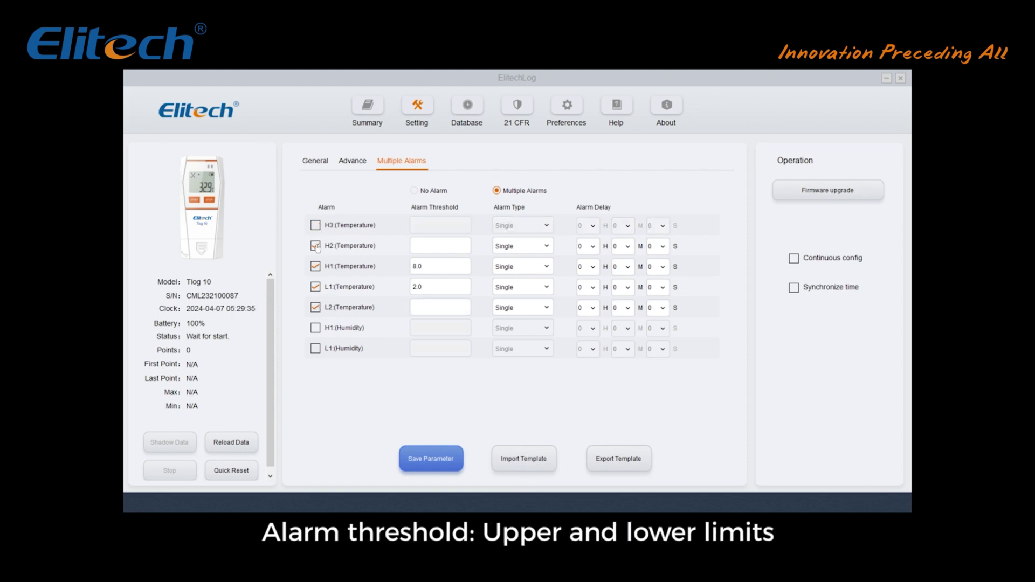
click(316, 246)
click(317, 308)
click(424, 266)
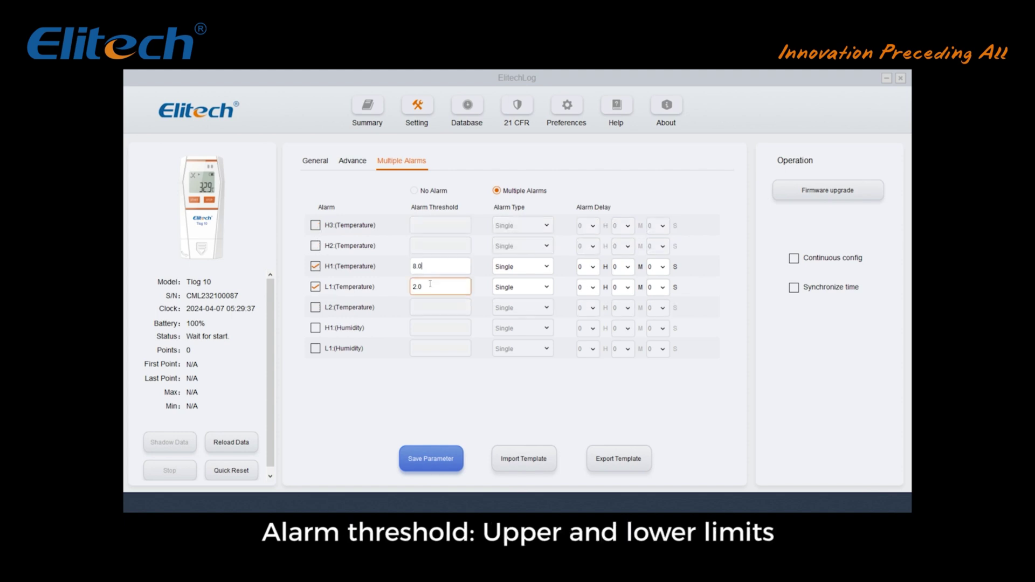
Review the alarm type and alarm delay options of the H1 temperature alarm, leaving them at Single and 0 hours.
click(521, 266)
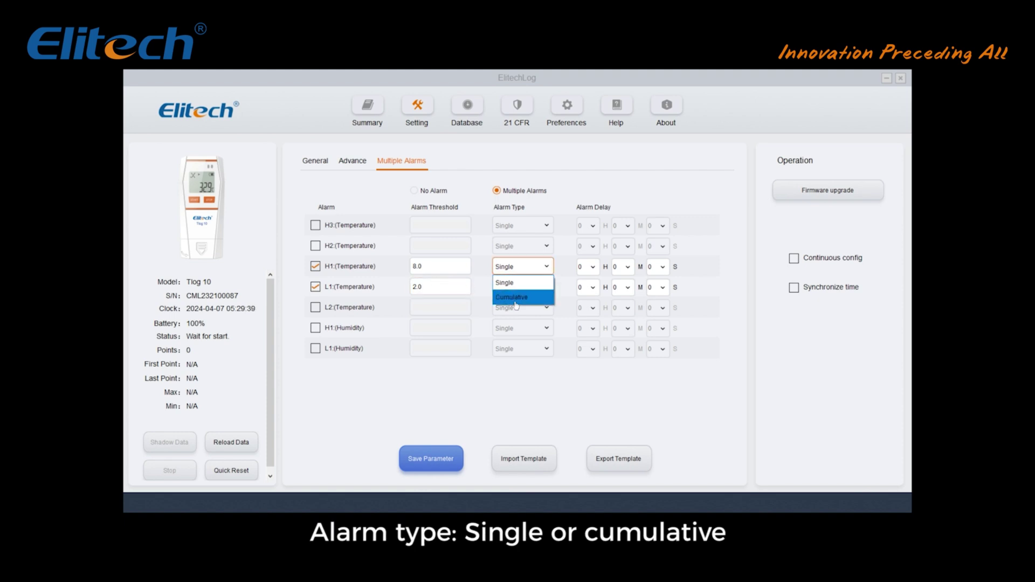
click(518, 282)
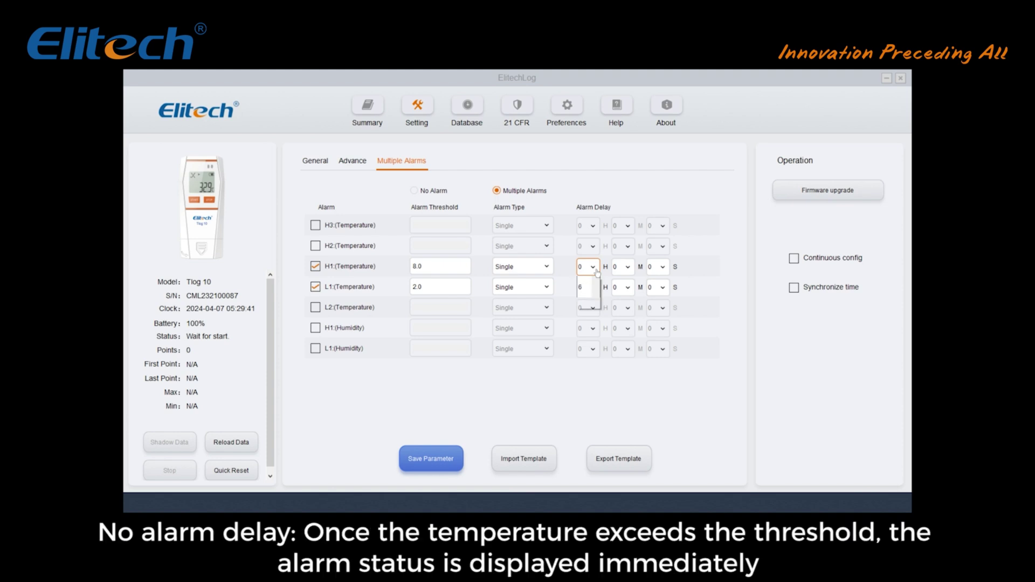
click(597, 273)
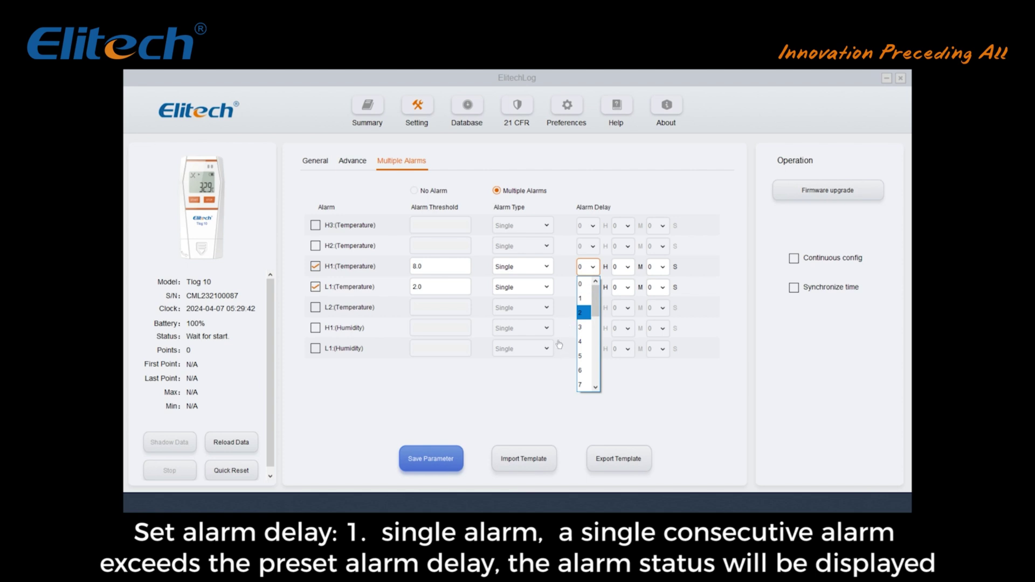
click(563, 302)
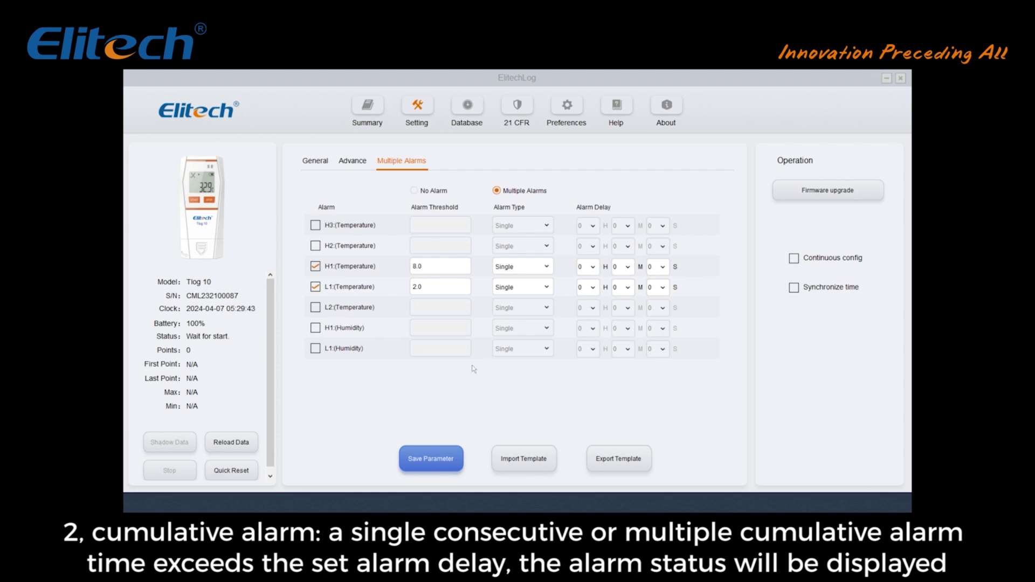
Save the parameters to the data logger, accepting that all its stored data is emptied.
click(451, 449)
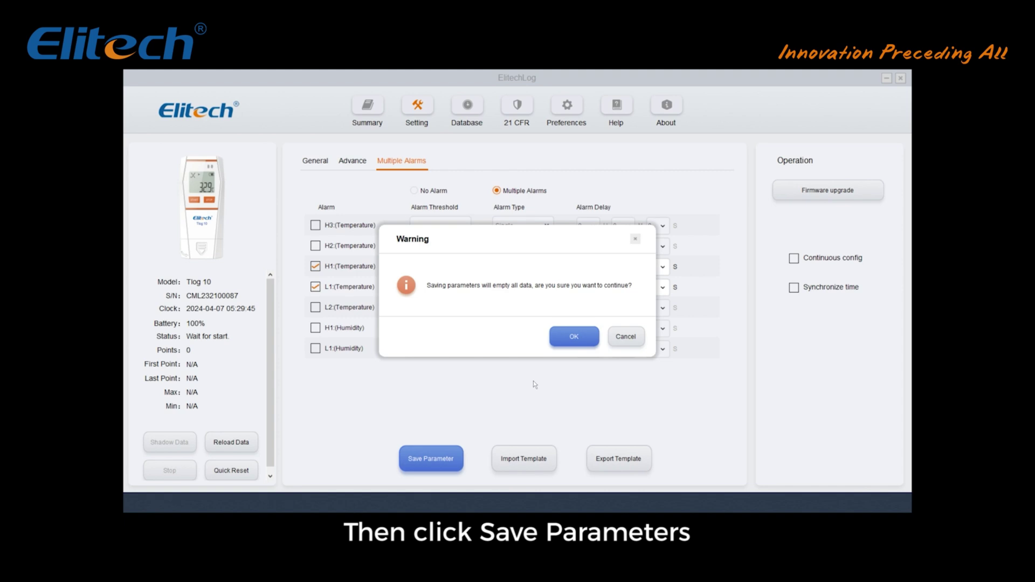
click(577, 335)
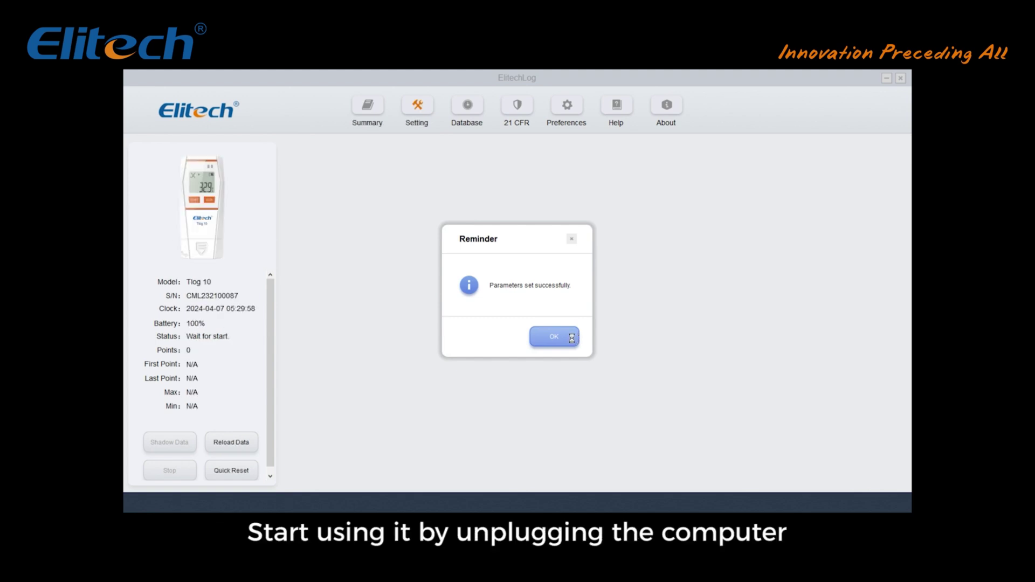
click(571, 339)
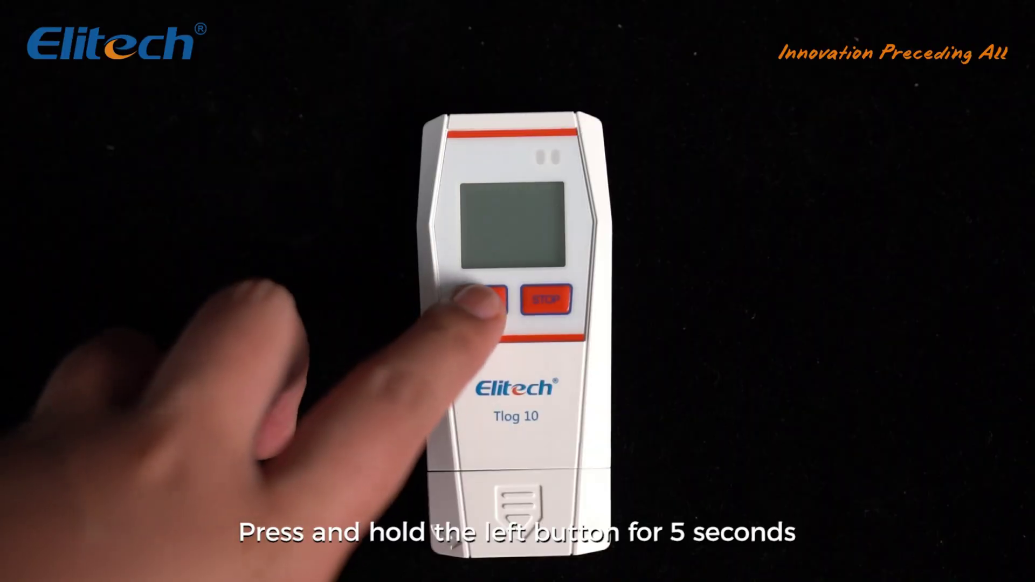